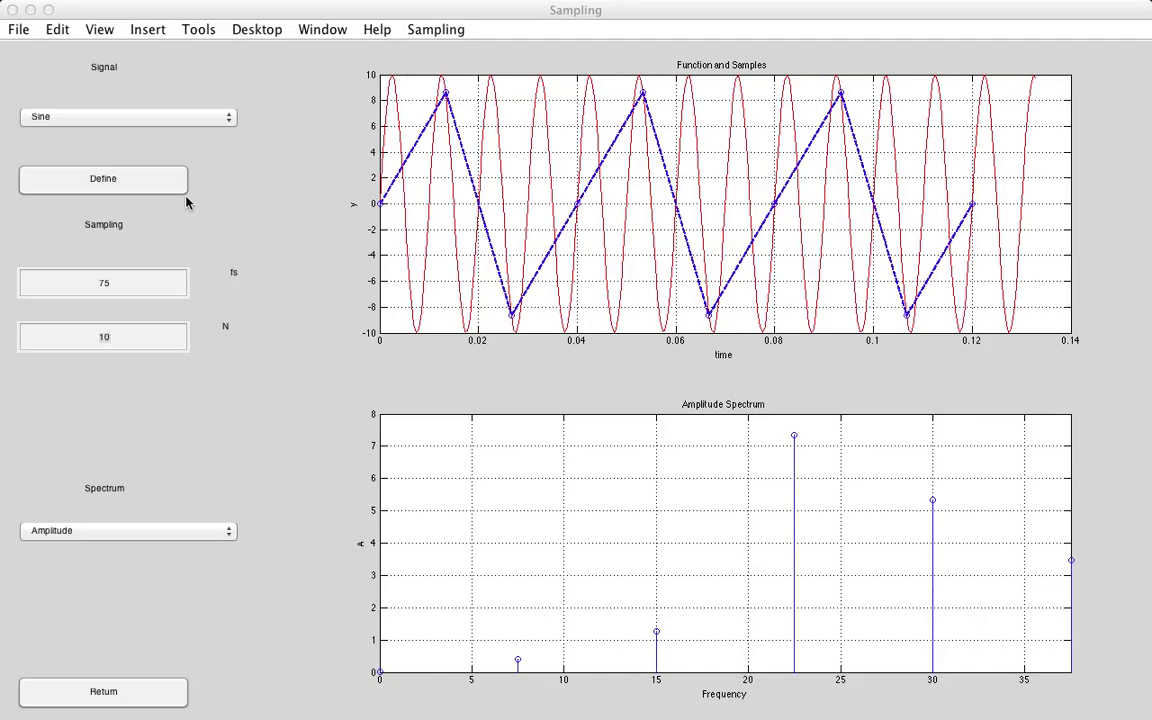
Step: Resample the 100 Hz sine at fs 175, redrawing the sample plot and spectrum
{"action": "left_click", "coordinate": [114, 286]}
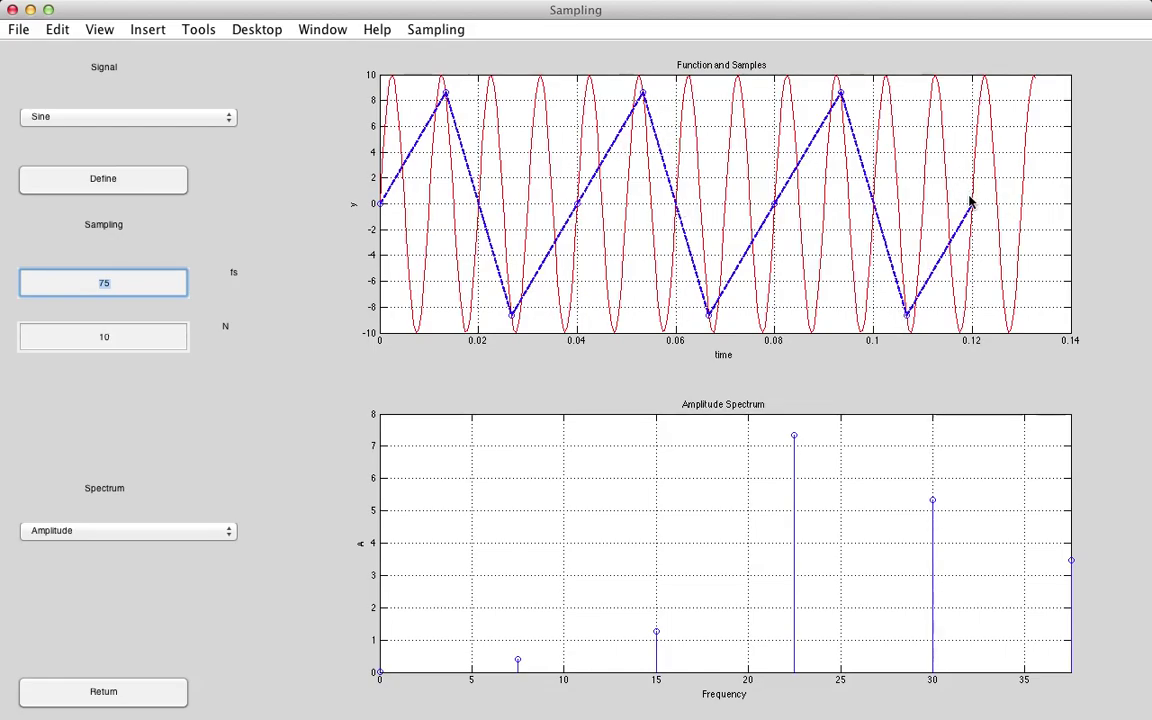
{"action": "left_click", "coordinate": [156, 284]}
{"action": "type", "text": "175"}
{"action": "key", "text": "Return"}
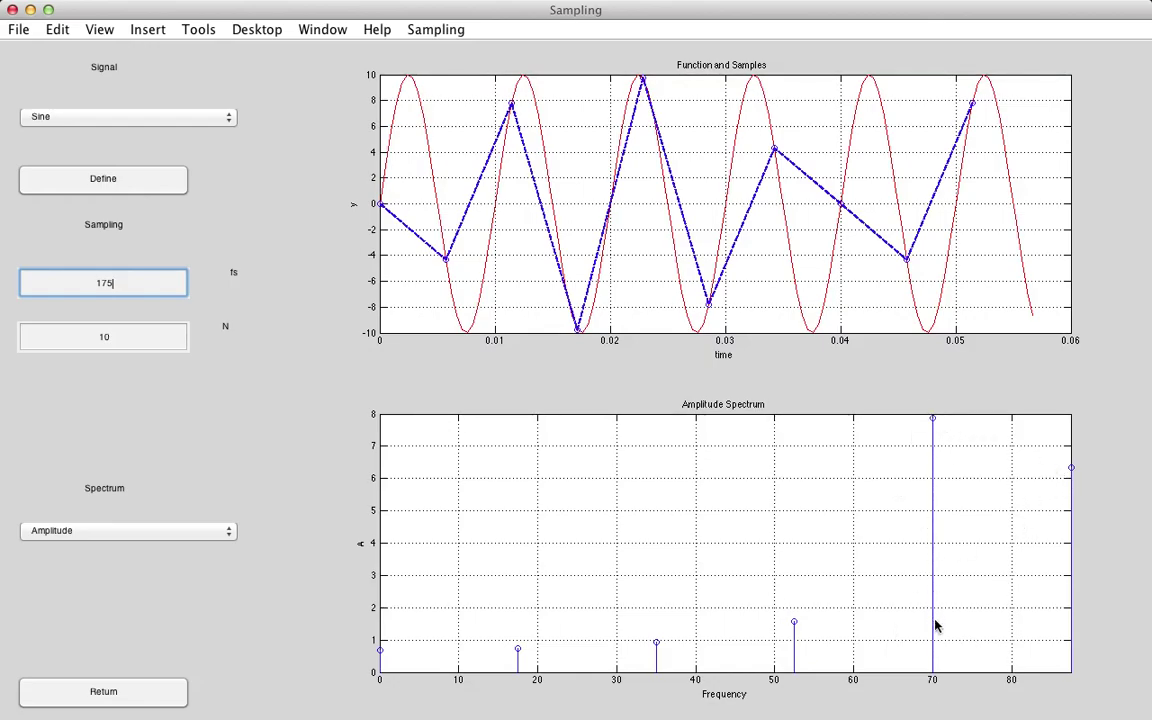
Step: Change fs to 225, giving a spectrum peak near 11.4 at about 112 Hz
{"action": "double_click", "coordinate": [111, 283]}
{"action": "type", "text": "225"}
{"action": "key", "text": "Return"}
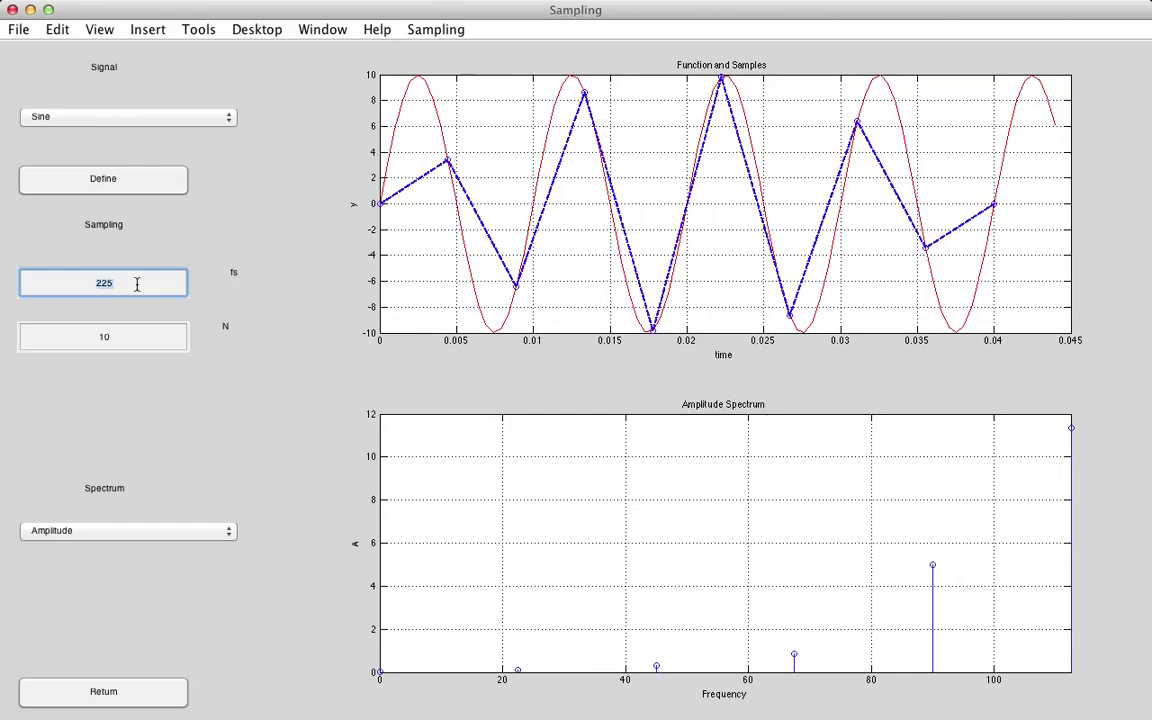
Step: Resample the sine at fs 300, then at fs 500
{"action": "type", "text": "300"}
{"action": "key", "text": "Return"}
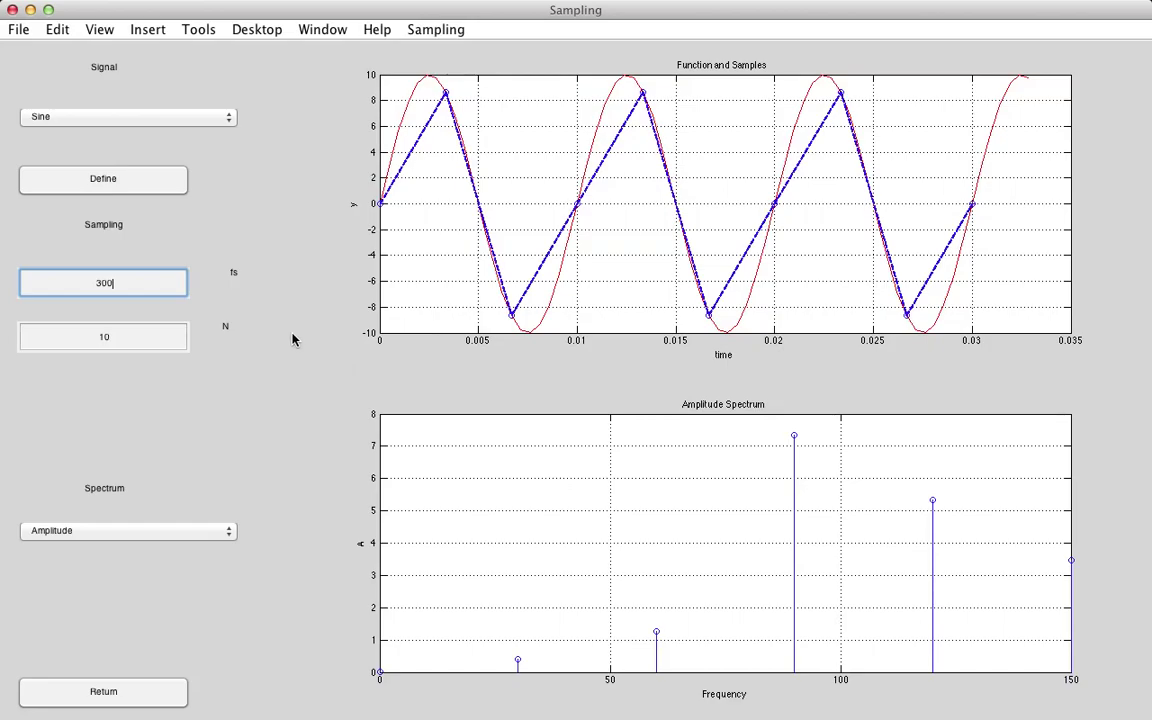
{"action": "double_click", "coordinate": [128, 283]}
{"action": "type", "text": "500"}
{"action": "key", "text": "Return"}
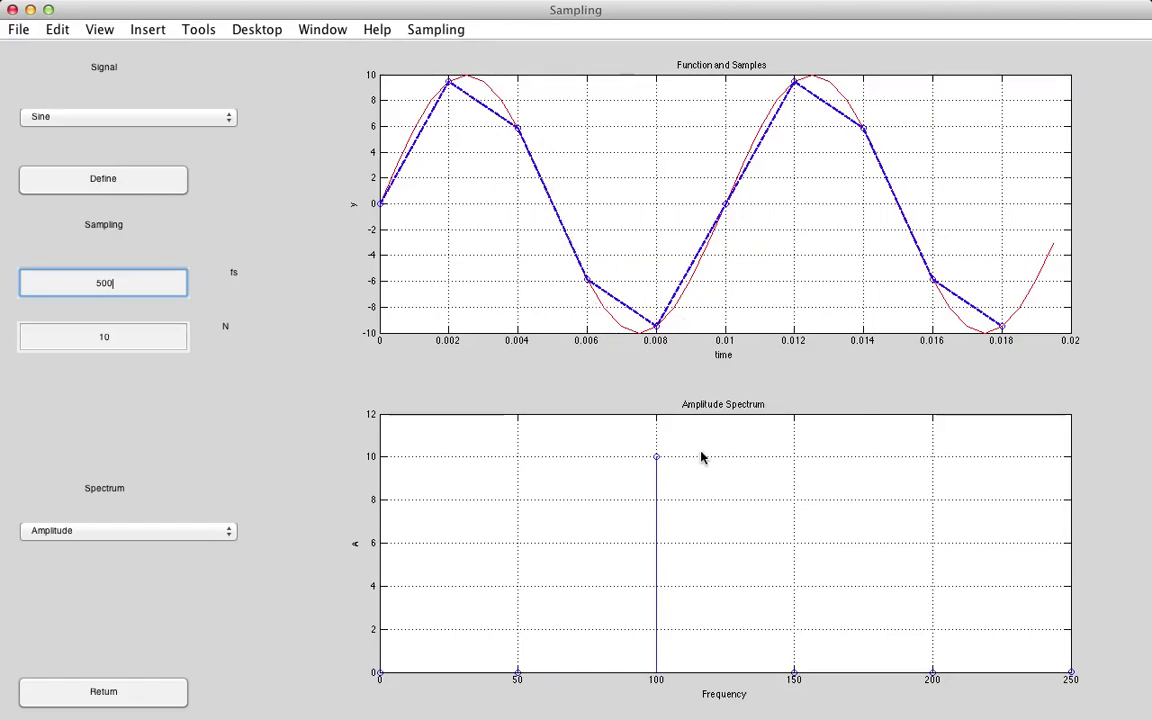
Step: Set fs to 100, then 1000, leaving a single spectrum line of 10 at 100 Hz
{"action": "double_click", "coordinate": [141, 282]}
{"action": "type", "text": "100"}
{"action": "key", "text": "Return"}
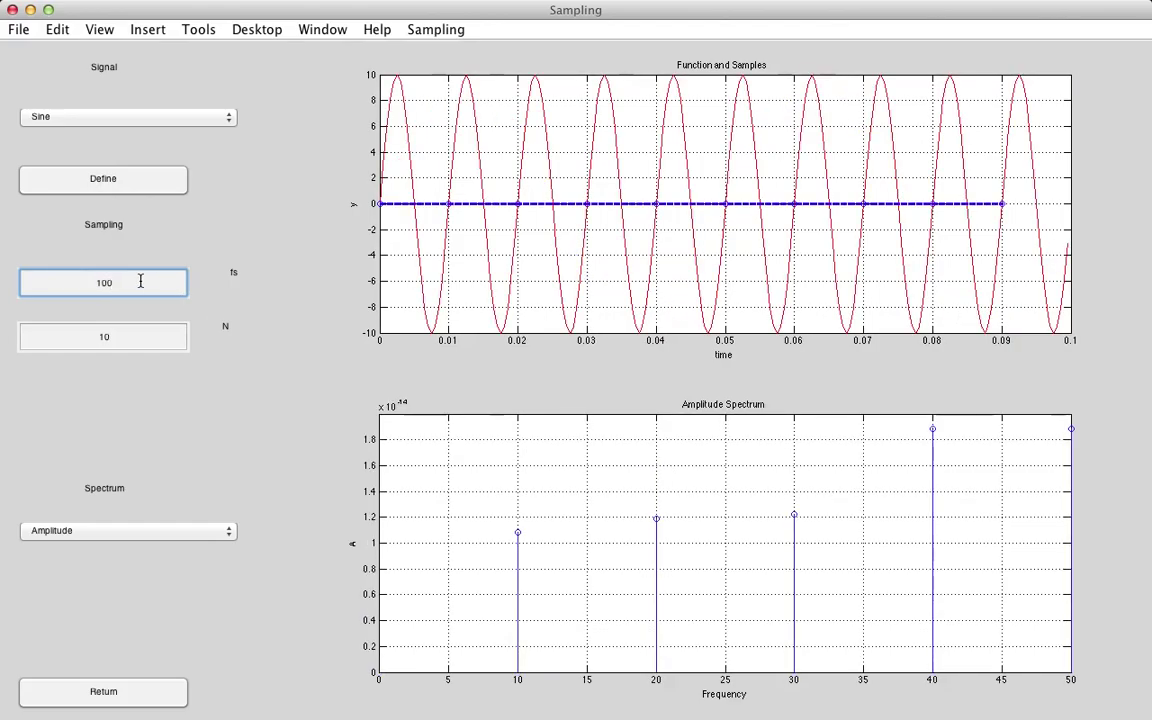
{"action": "type", "text": "0"}
{"action": "key", "text": "Return"}
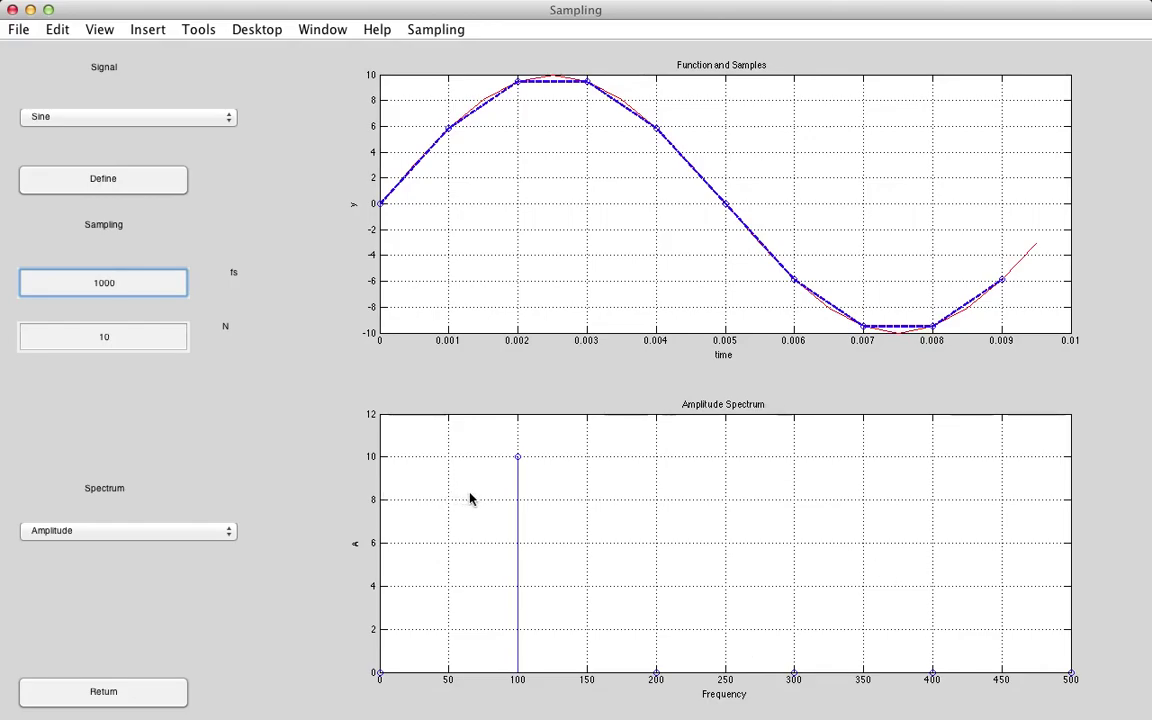
Step: Set fs back to 225 and apply N = 100, spreading the spectrum peak near 6.8
{"action": "double_click", "coordinate": [123, 285]}
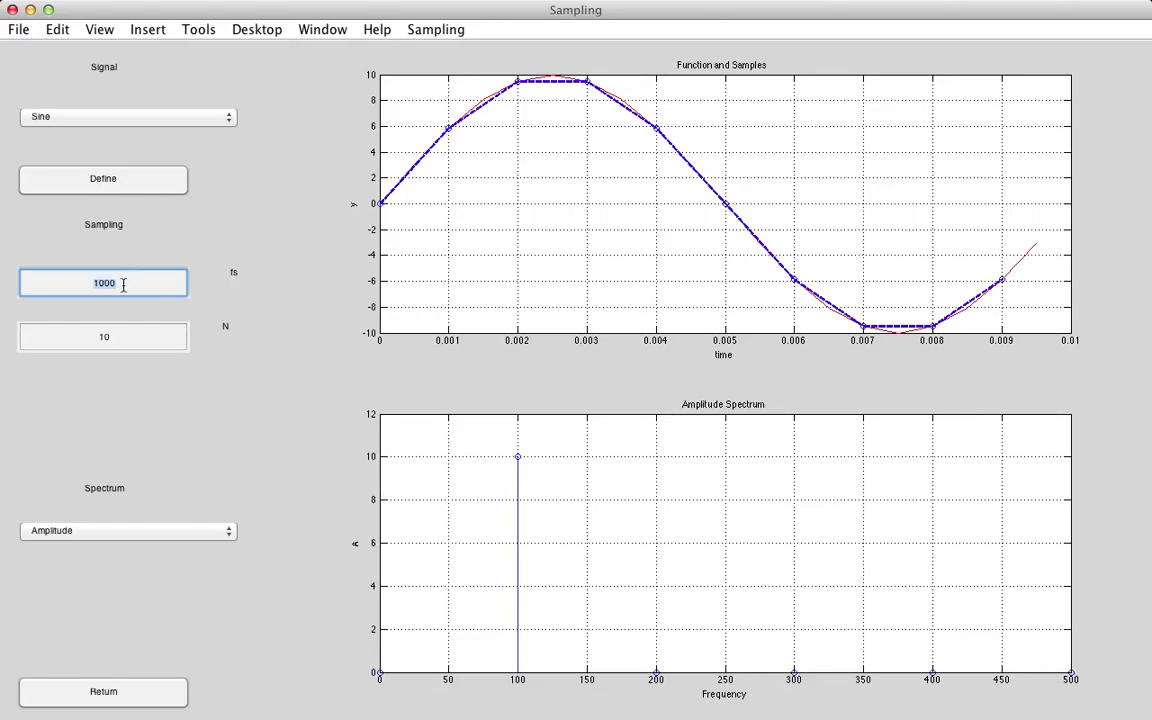
{"action": "type", "text": "225"}
{"action": "key", "text": "Return"}
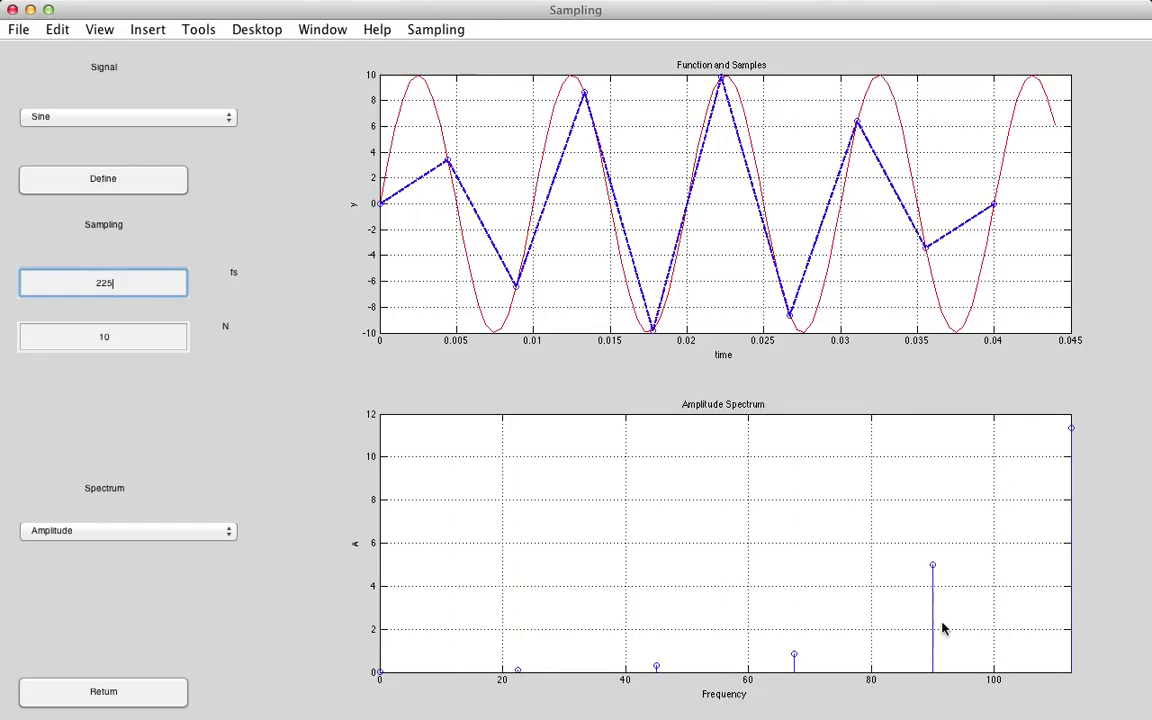
{"action": "left_click", "coordinate": [127, 341]}
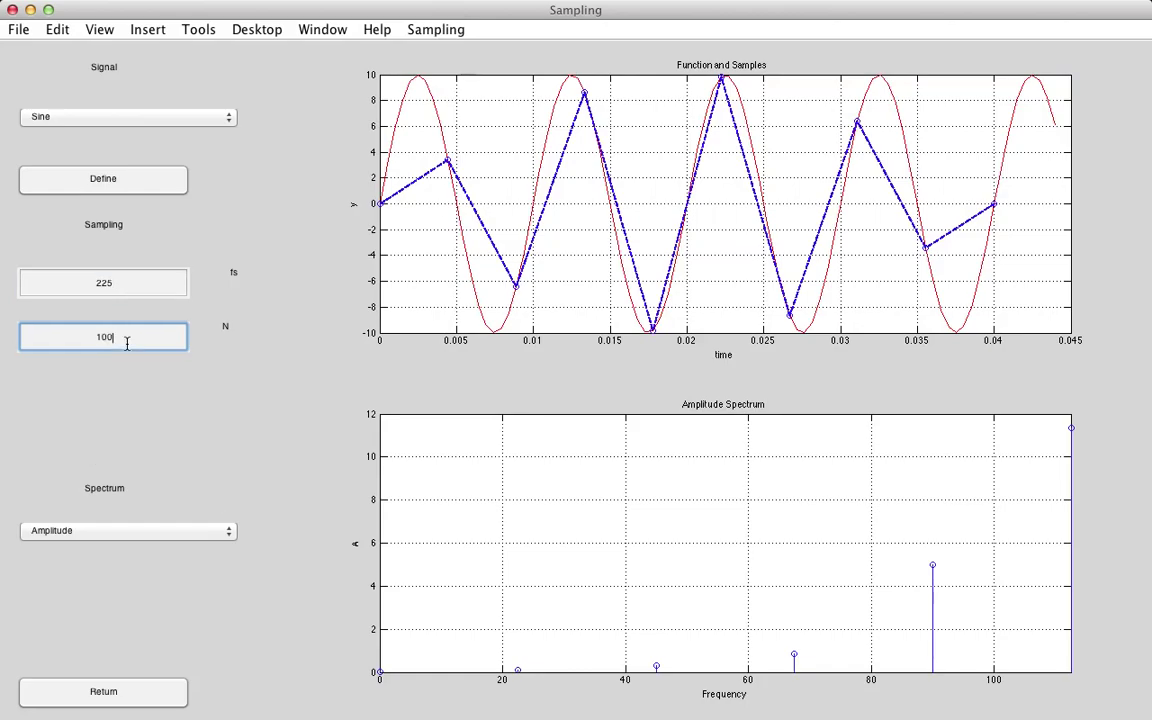
{"action": "key", "text": "Return"}
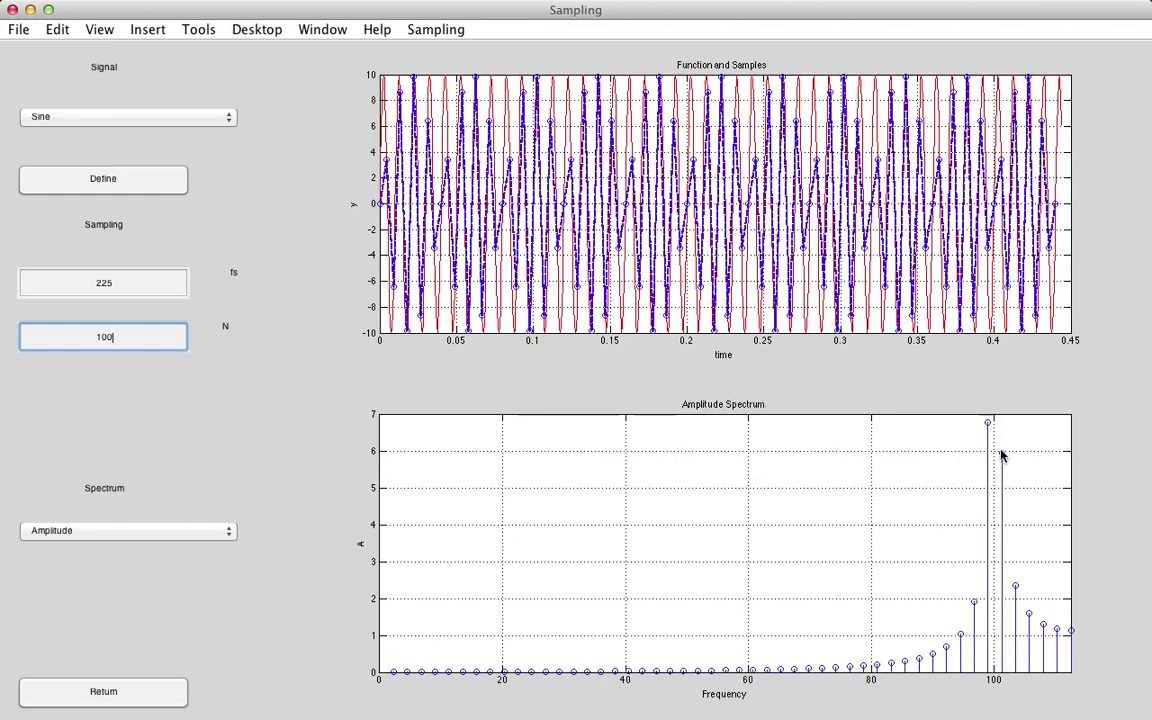
Step: Change N from 100 to 200 samples, sharpening the 100 Hz peak to about 9.8
{"action": "double_click", "coordinate": [123, 335]}
{"action": "type", "text": "200"}
{"action": "key", "text": "Return"}
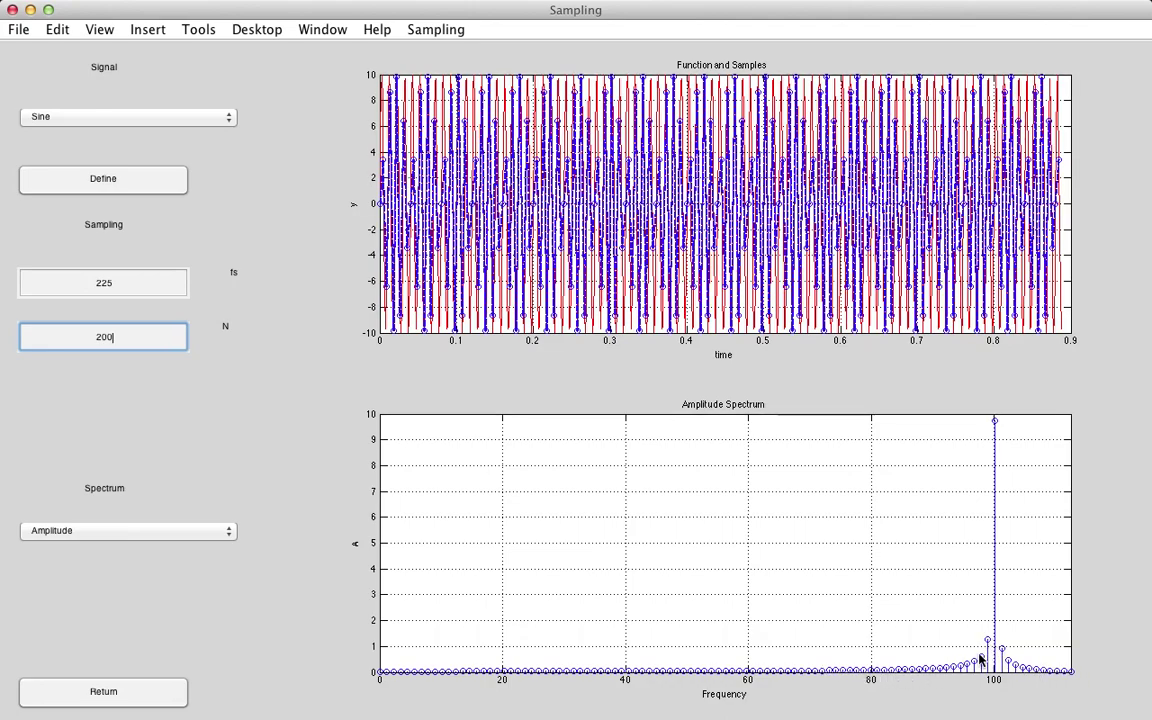
Step: Apply N = 500 at fs 225, narrowing the 100 Hz peak to about 9.2
{"action": "left_click", "coordinate": [140, 333]}
{"action": "key", "text": "Return"}
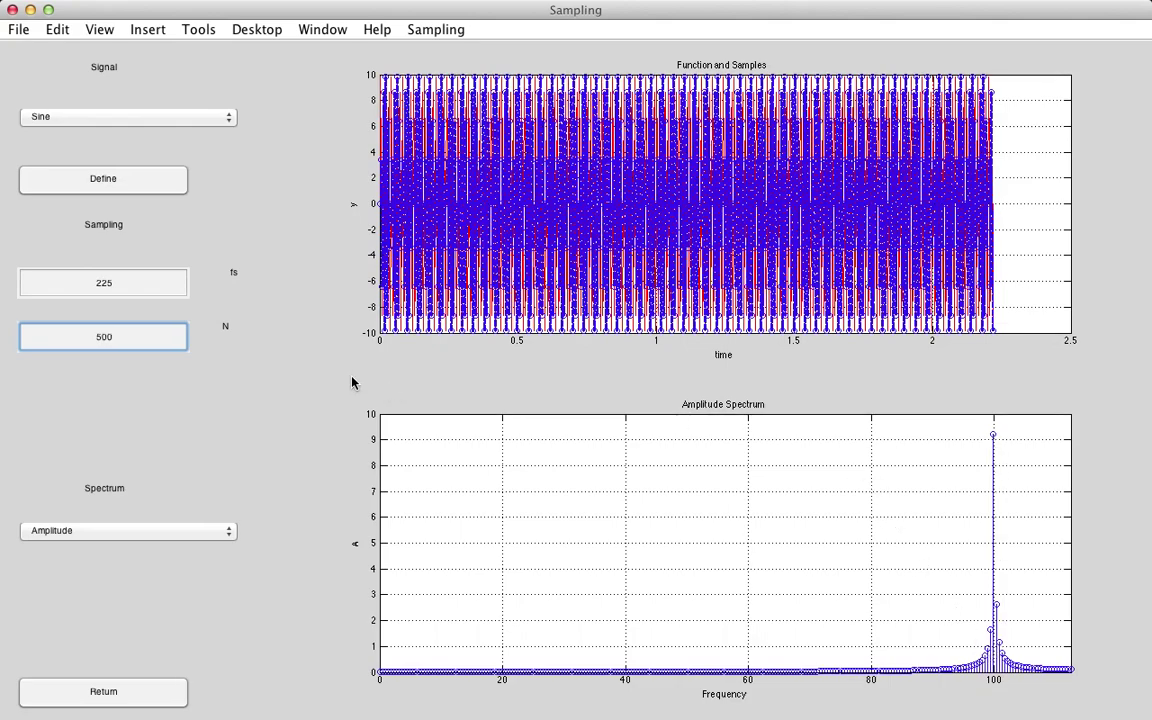
Step: Enter 1000 as the sampling rate, giving one spectrum line of 10 at 100 Hz
{"action": "left_click", "coordinate": [136, 283]}
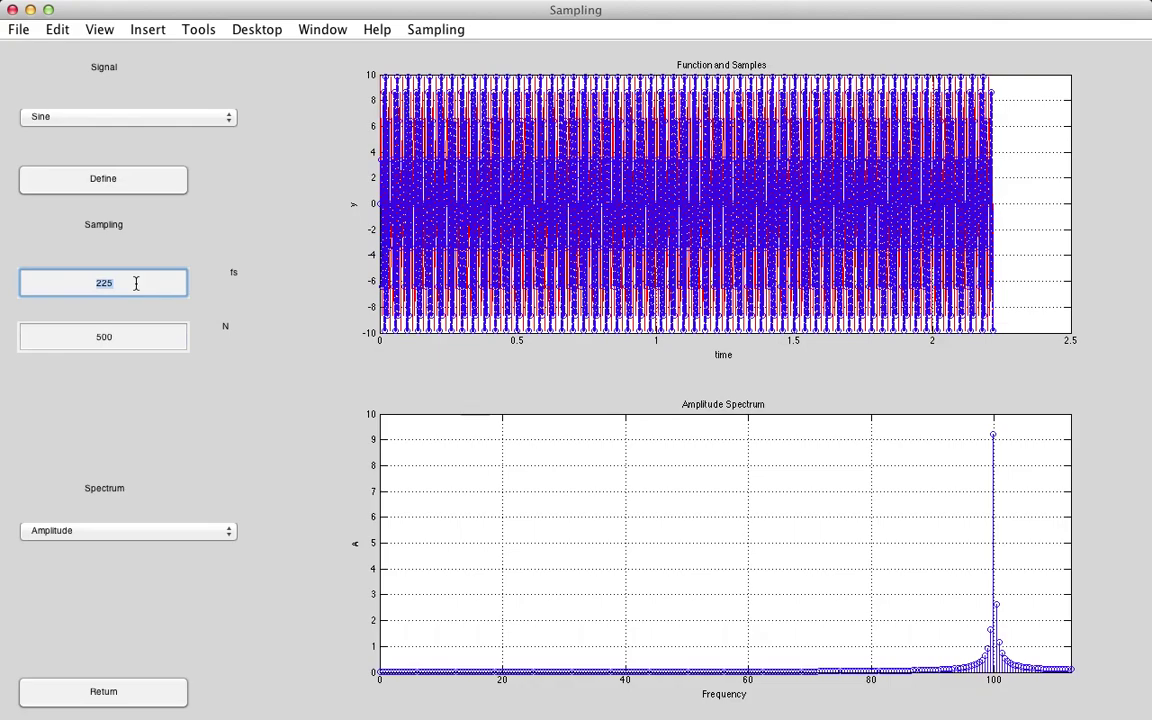
{"action": "type", "text": "1000"}
{"action": "key", "text": "Return"}
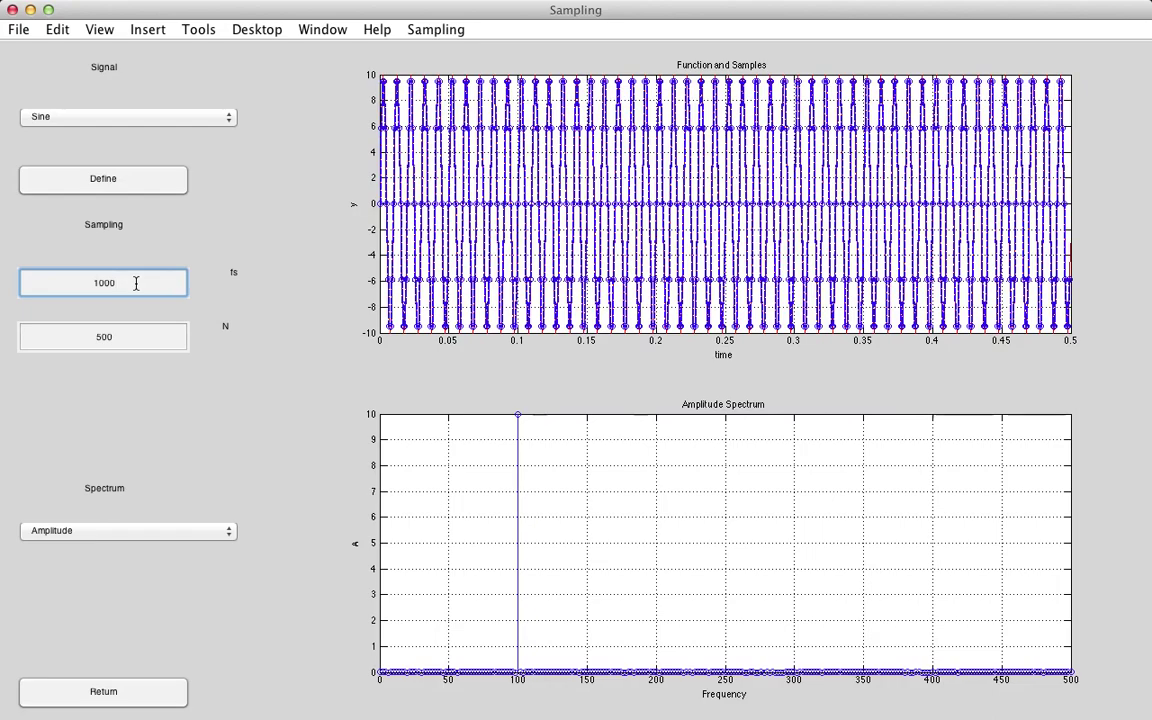
Step: Set N to 50, then to 5000, at fs 1000
{"action": "left_click", "coordinate": [130, 335]}
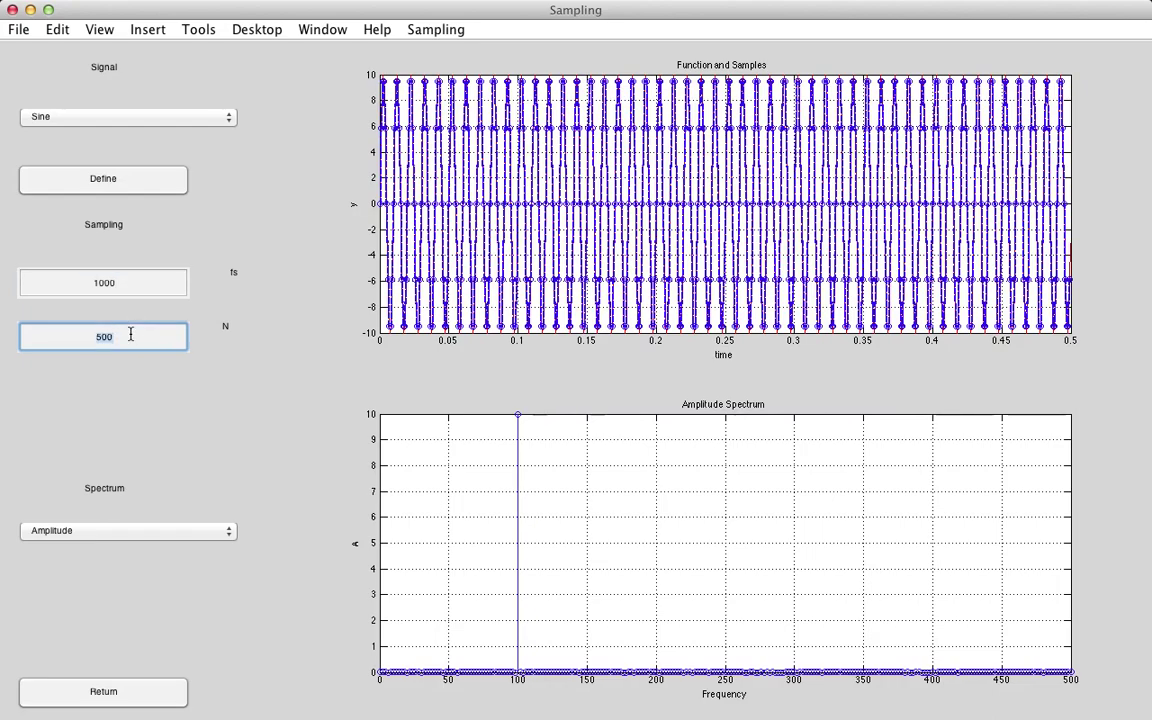
{"action": "type", "text": "50"}
{"action": "key", "text": "Return"}
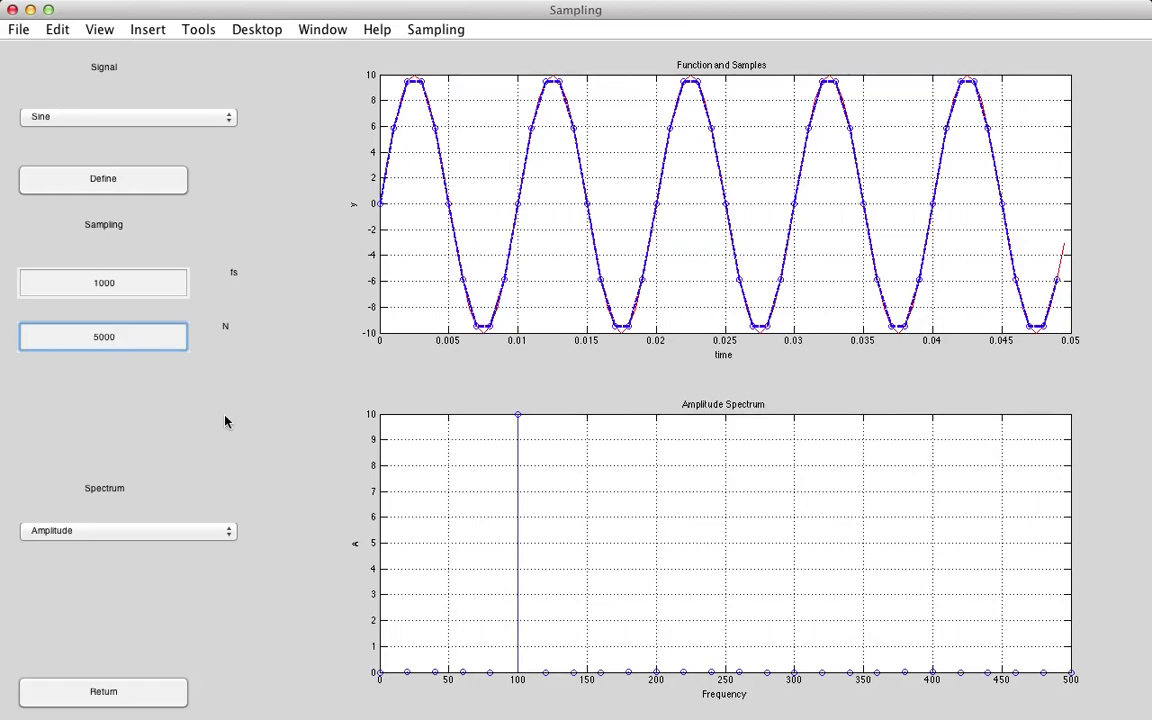
{"action": "key", "text": "Return"}
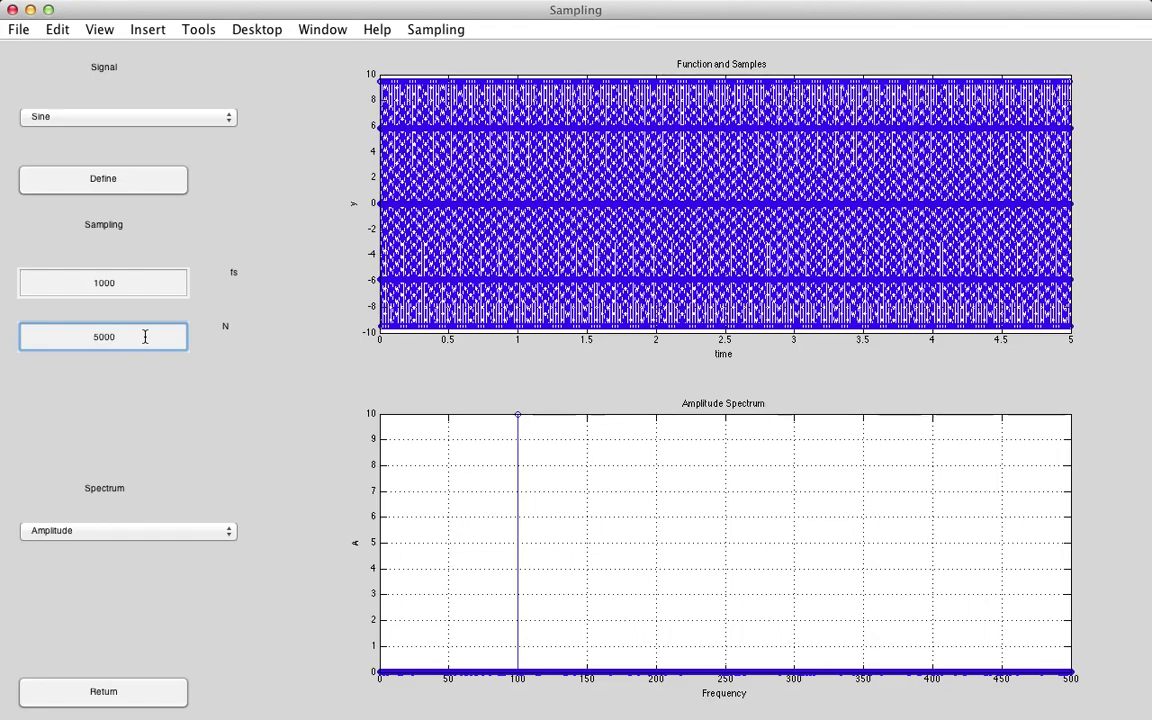
Step: Return N from 5000 to 50, showing five sine periods over 0.05 s
{"action": "double_click", "coordinate": [145, 337]}
{"action": "type", "text": "50"}
{"action": "key", "text": "Return"}
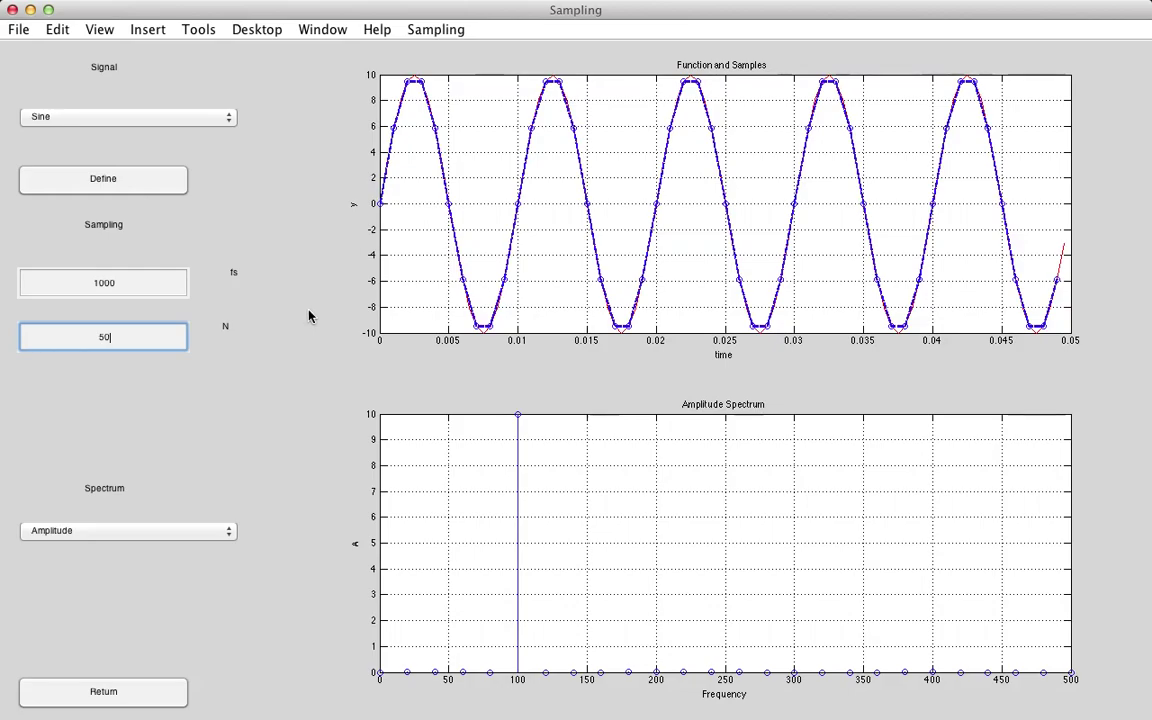
Step: Replace fs 1000 with 225 at N 50, spreading the peak near 9.1 around 100 Hz
{"action": "double_click", "coordinate": [129, 288]}
{"action": "type", "text": "225"}
{"action": "key", "text": "Return"}
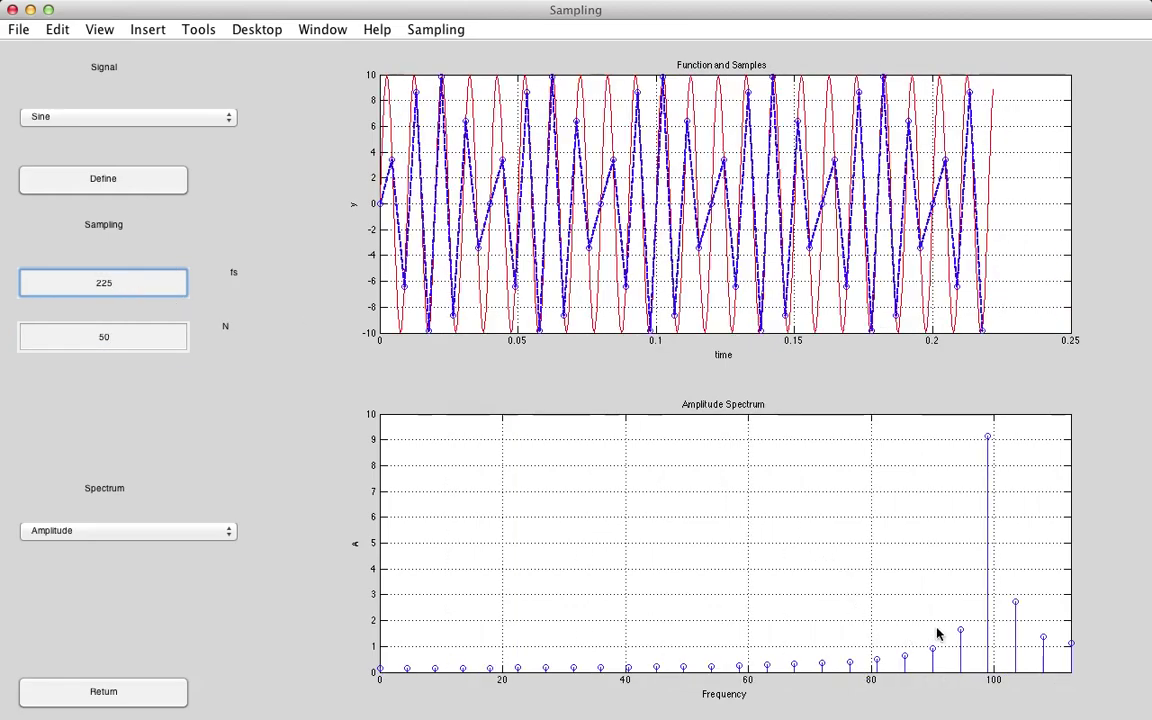